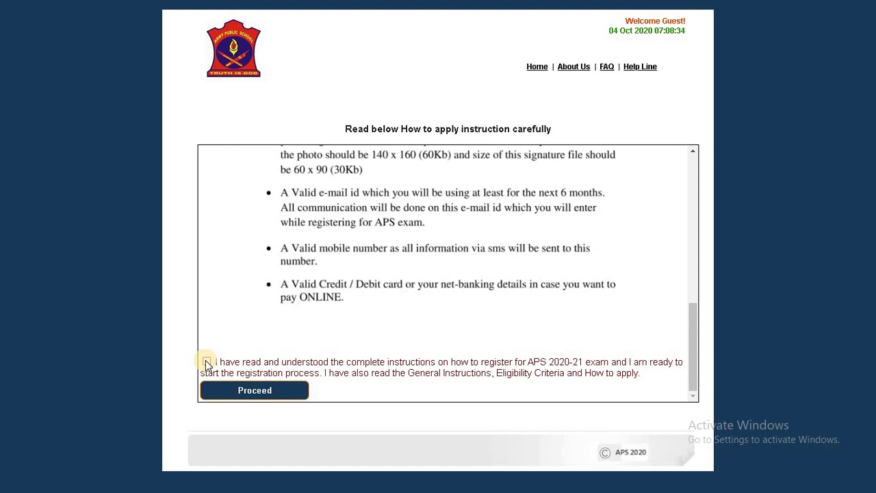
Step: Accept the declaration of having read the APS 2020-21 instructions and proceed to the registration form
left_click(206, 362)
left_click(254, 395)
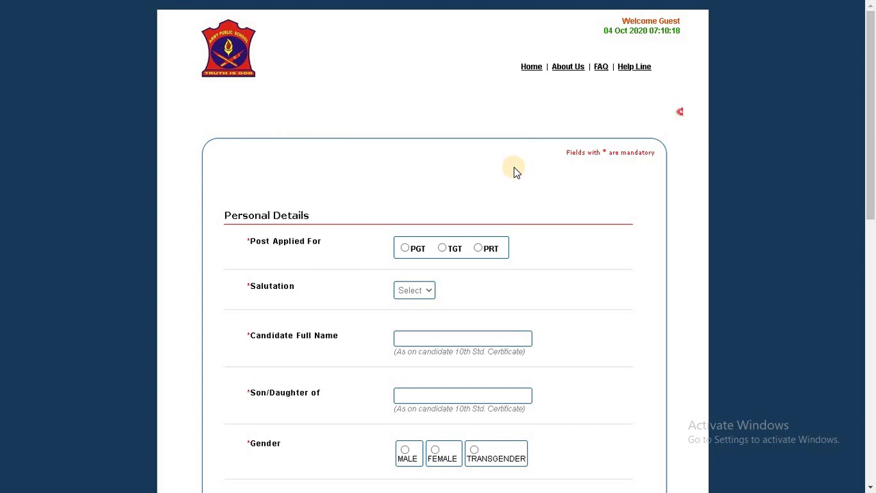
Step: Try the PGT, TGT and PRT options for Post Applied For, settling on PGT
left_click(405, 248)
left_click(442, 248)
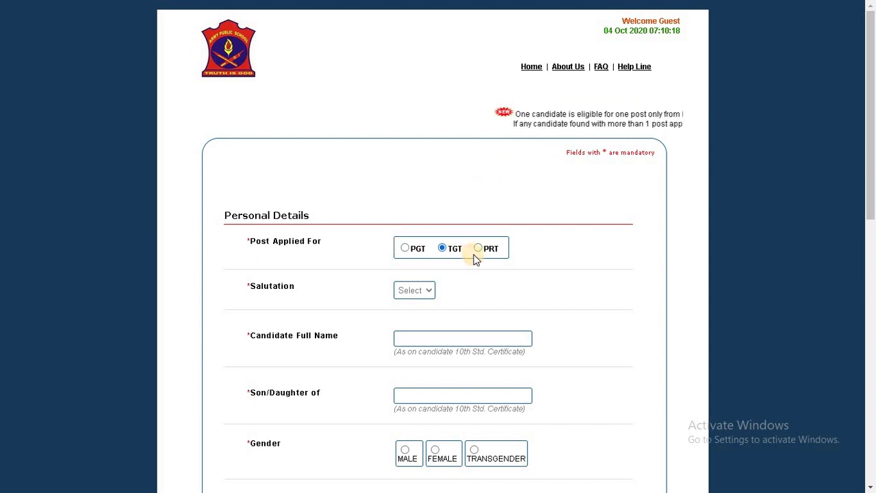
left_click(479, 249)
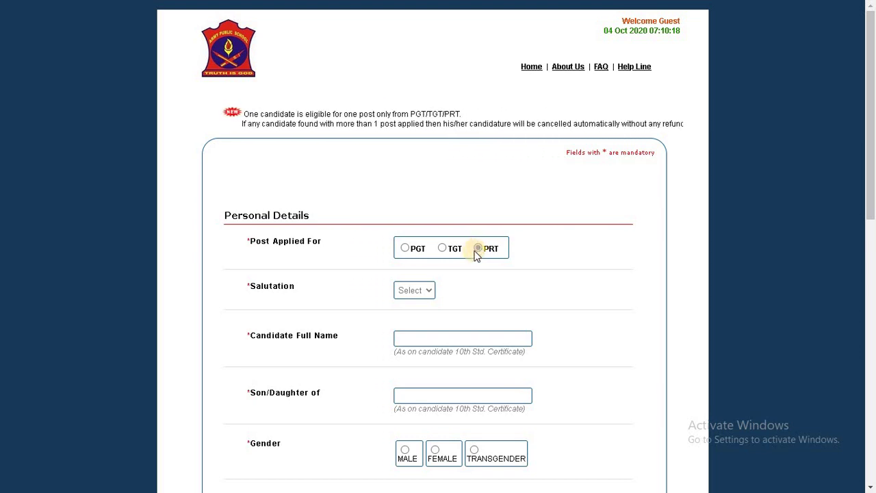
left_click(405, 249)
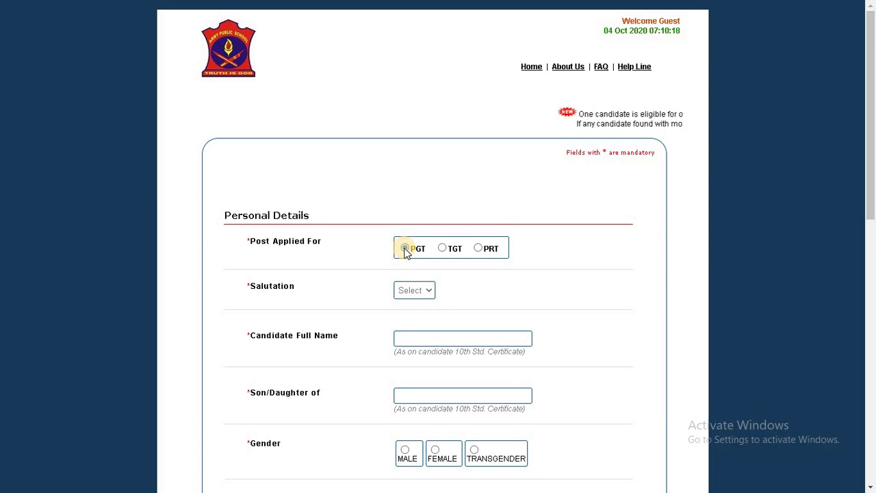
Step: Examine the Salutation options and the Candidate Full Name and Son/Daughter of fields without filling them in
left_click(414, 290)
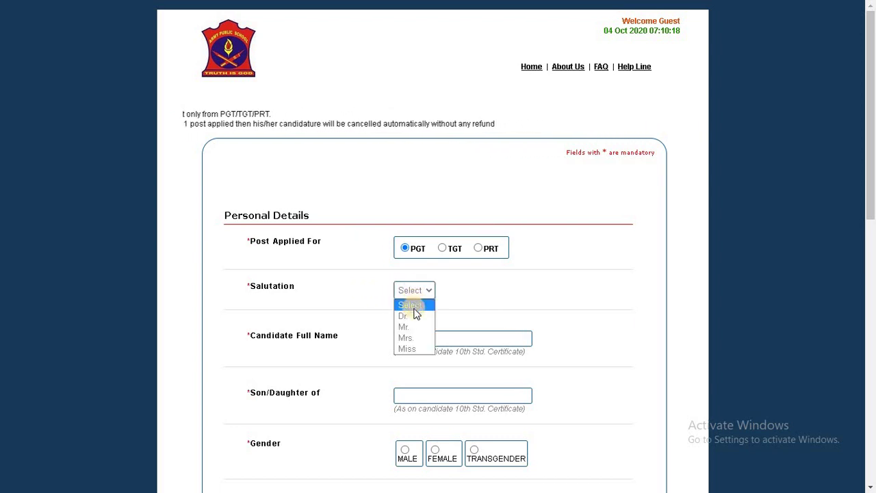
left_click(509, 305)
scroll(459, 296, "down", 1)
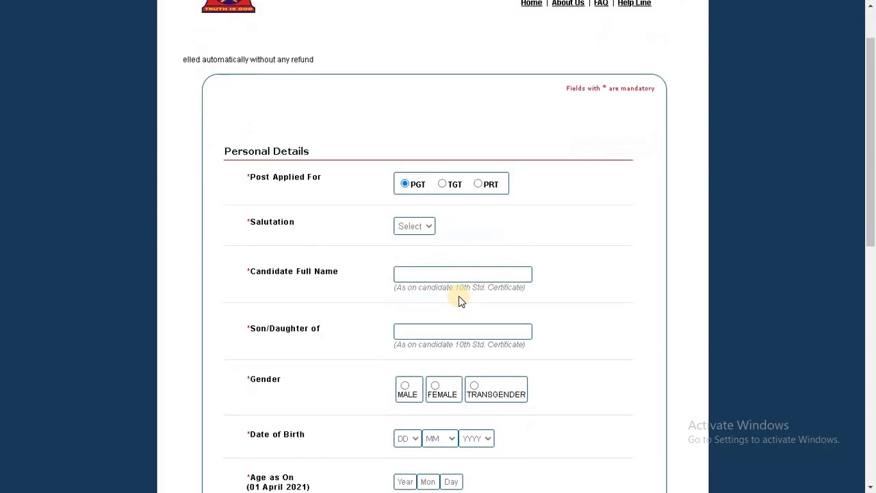
left_click(449, 277)
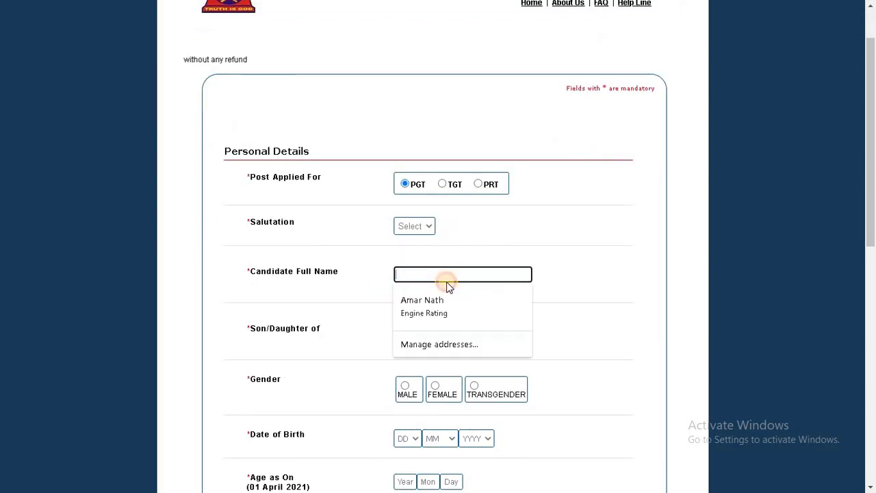
left_click(350, 324)
left_click(423, 331)
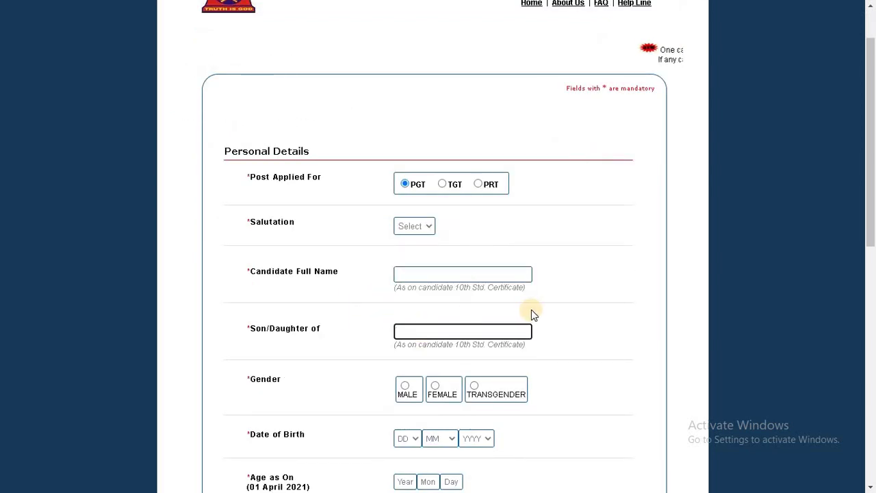
Step: Review the remaining personal details fields from gender and date of birth through email, nationality, address and pincode
scroll(531, 309, "down", 1)
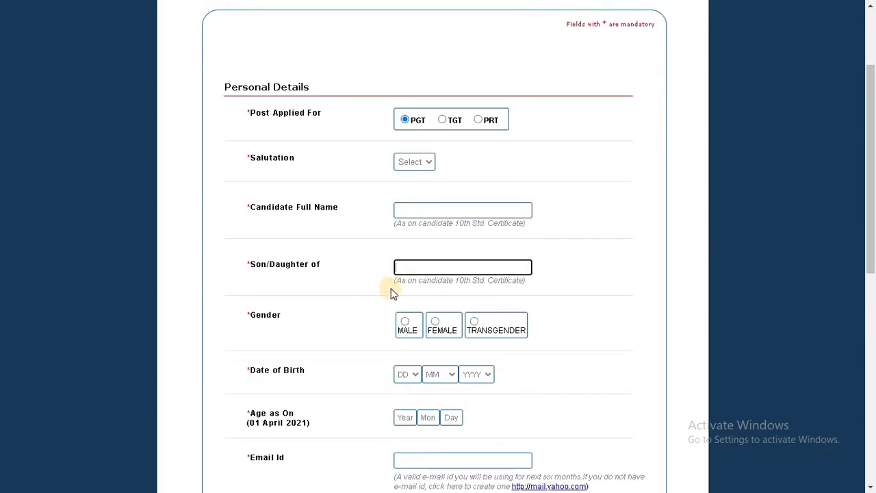
scroll(392, 290, "down", 1)
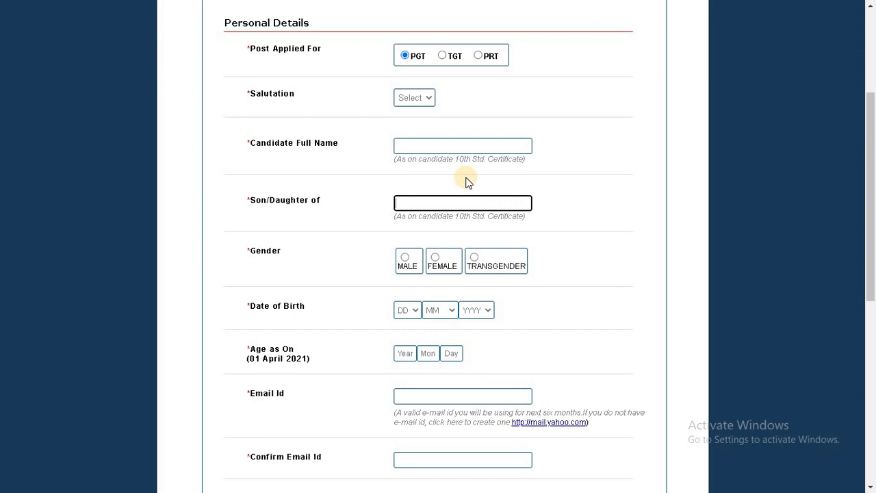
scroll(277, 240, "down", 1)
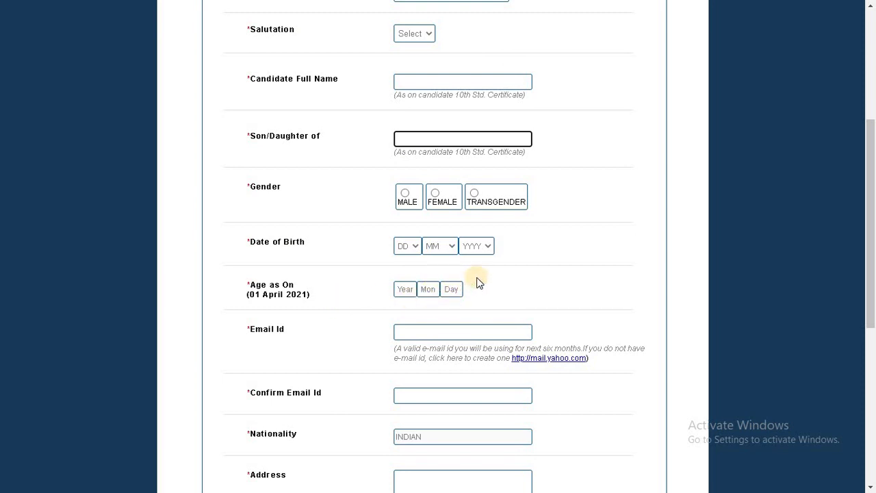
scroll(479, 282, "down", 1)
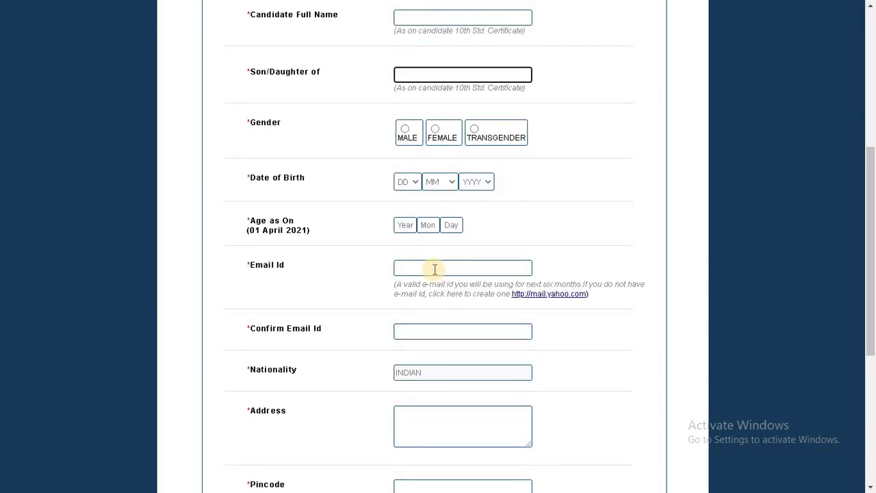
left_click(434, 268)
left_click(382, 333)
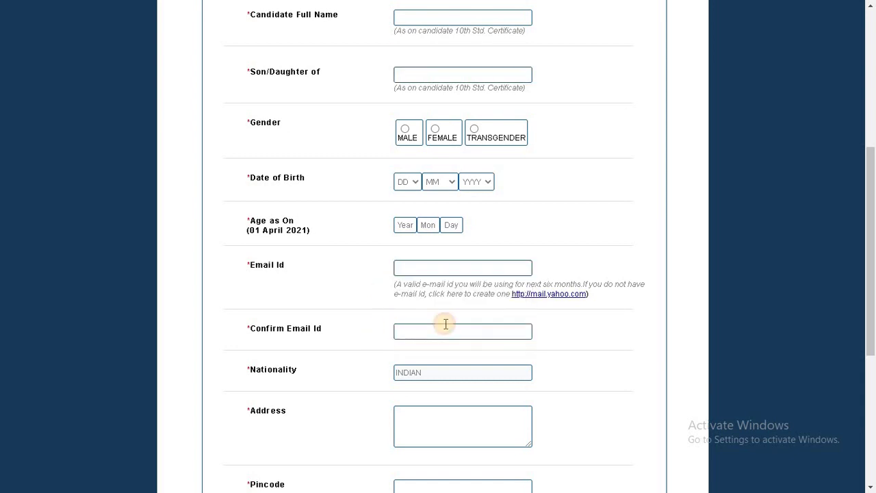
scroll(453, 325, "down", 1)
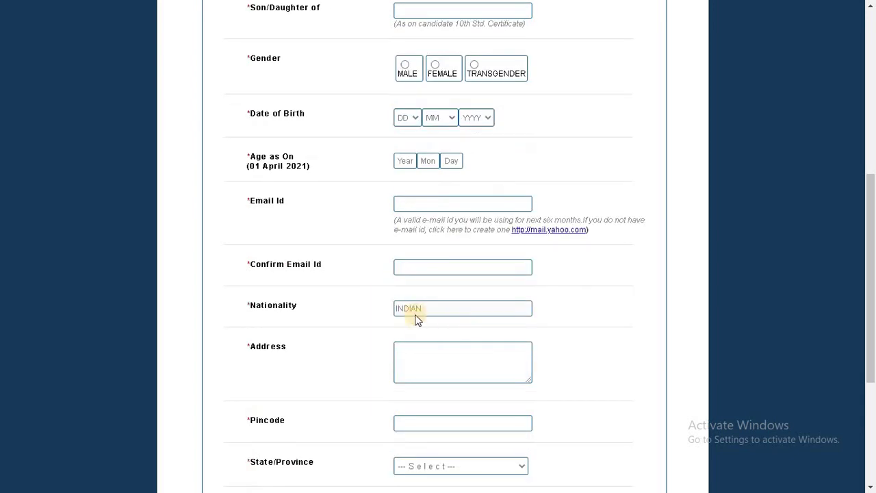
scroll(416, 312, "down", 2)
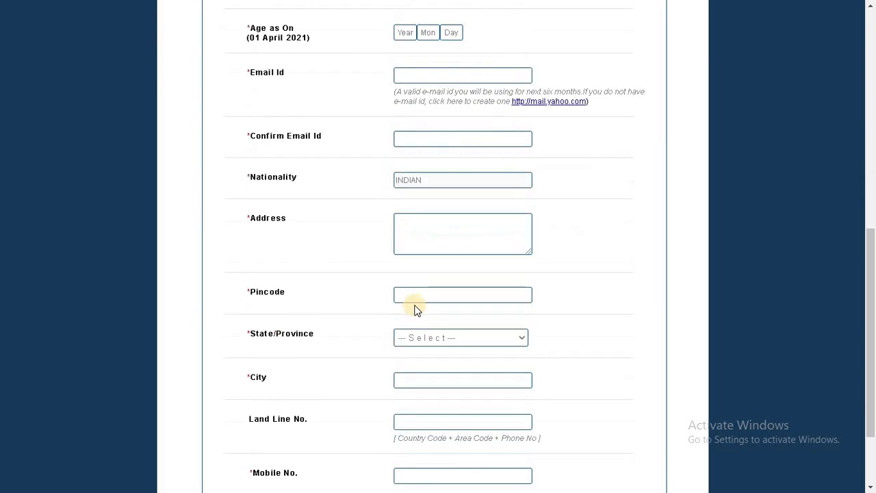
left_click(408, 227)
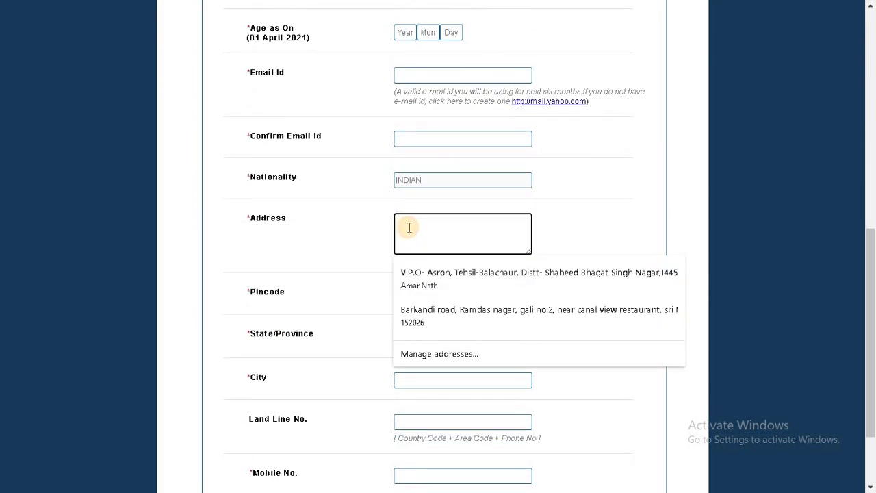
left_click(546, 235)
scroll(468, 268, "down", 2)
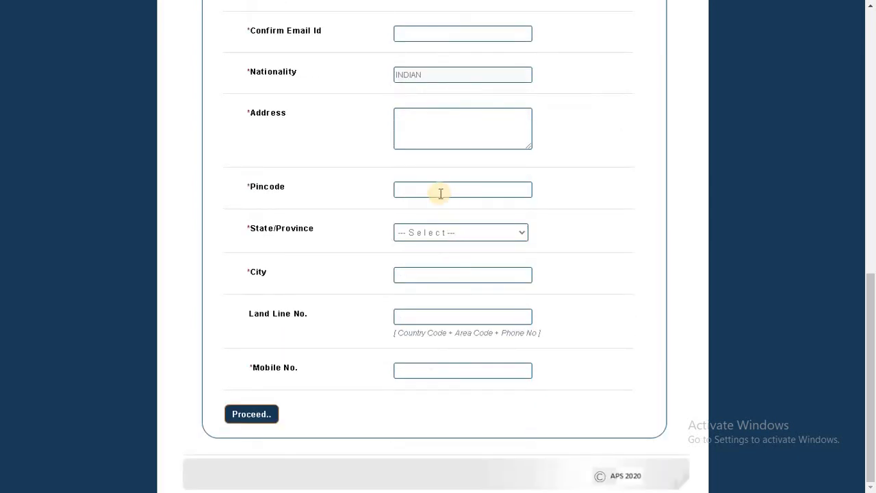
Step: Set the State/Province to Punjab
left_click(425, 231)
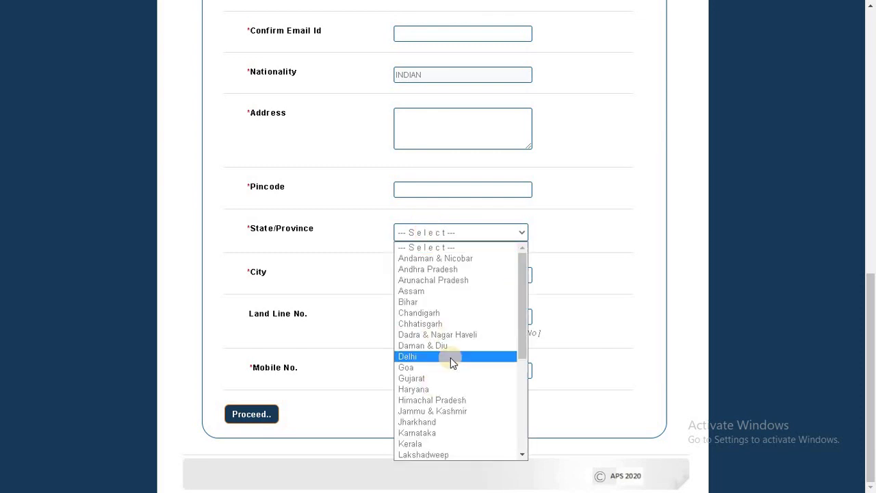
scroll(472, 308, "down", 6)
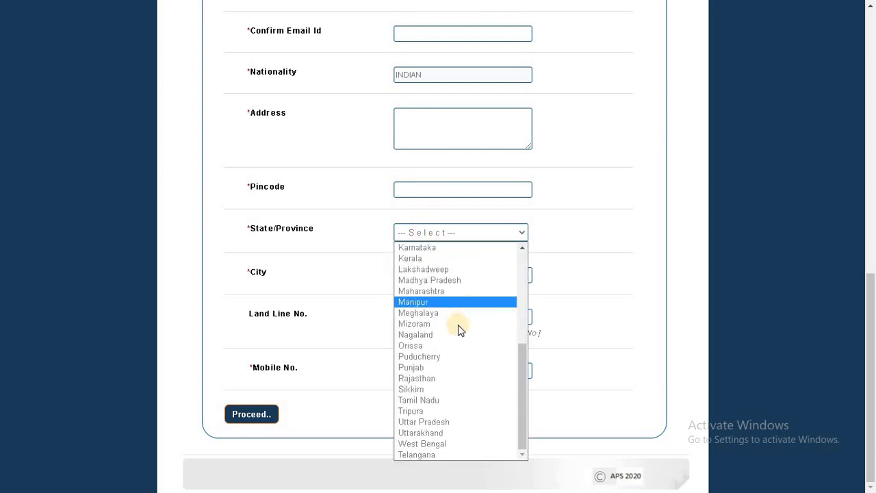
left_click(443, 367)
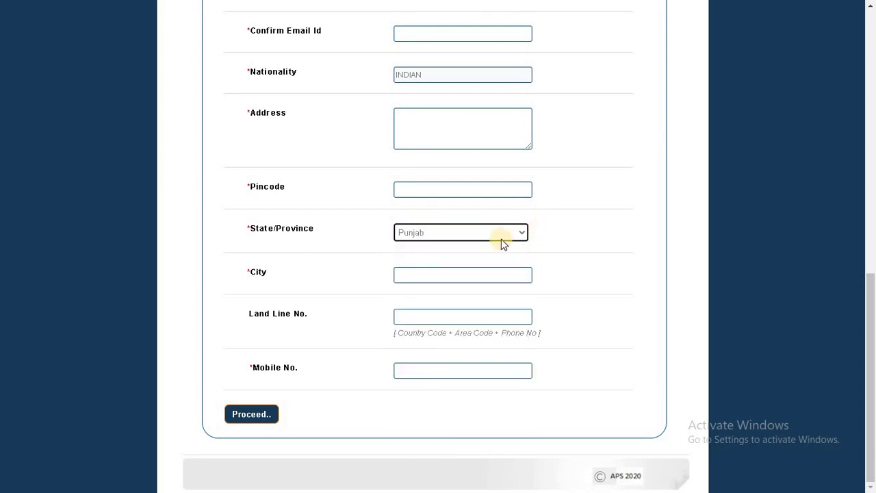
Step: Examine the City, Land Line No. and Mobile No. fields without filling them in
left_click(449, 272)
left_click(614, 255)
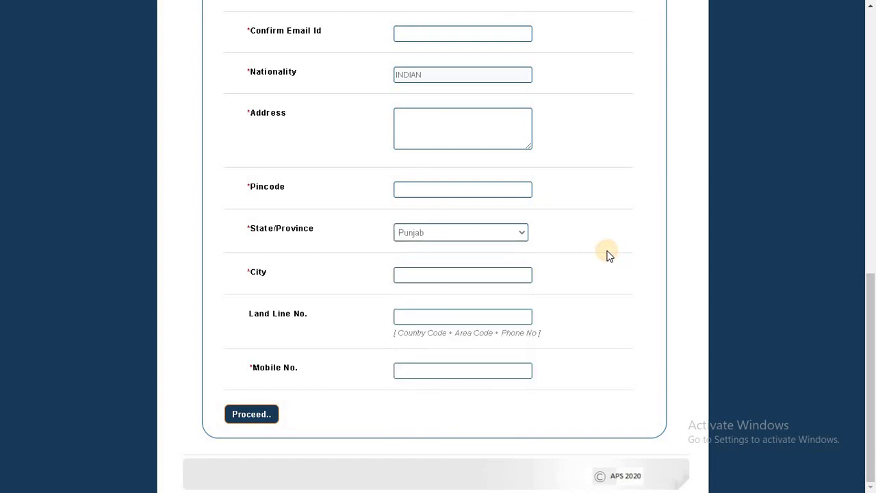
left_click(436, 322)
left_click(590, 284)
left_click(450, 368)
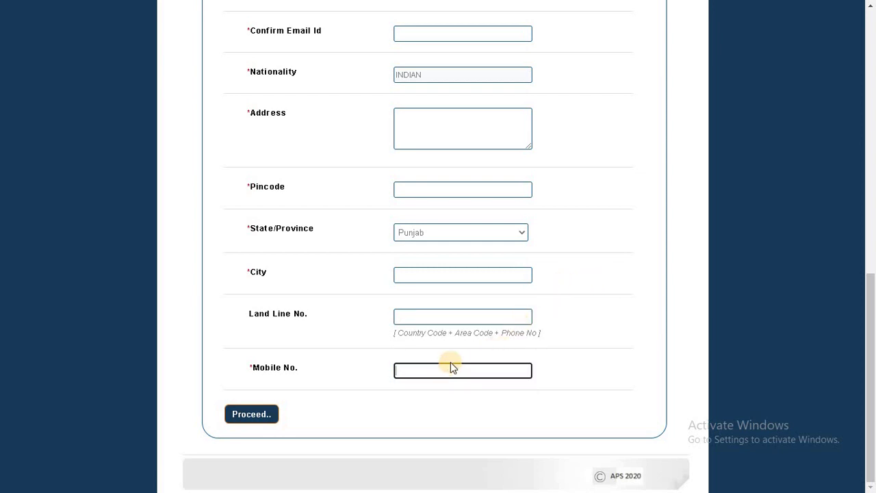